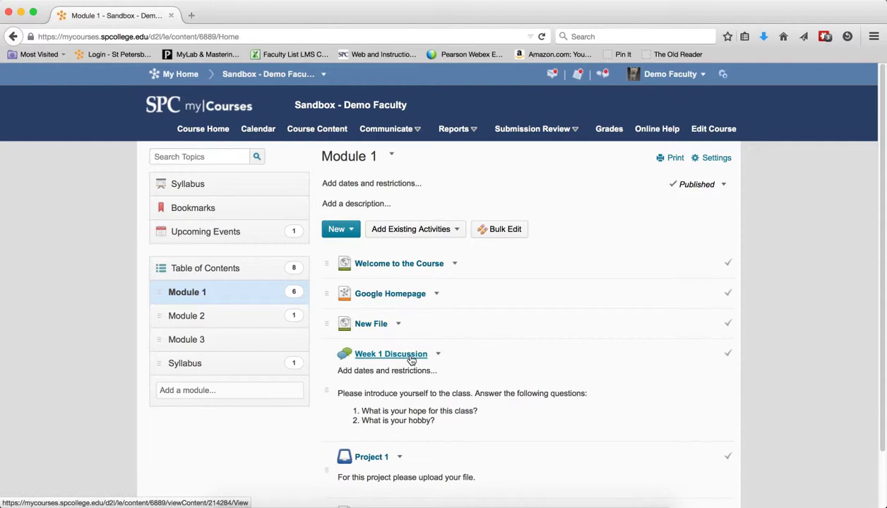
# Edit Week 1 Discussion's properties in place: start date 1/31/2015, end date 2/2/2015, then update.
pyautogui.click(438, 354)
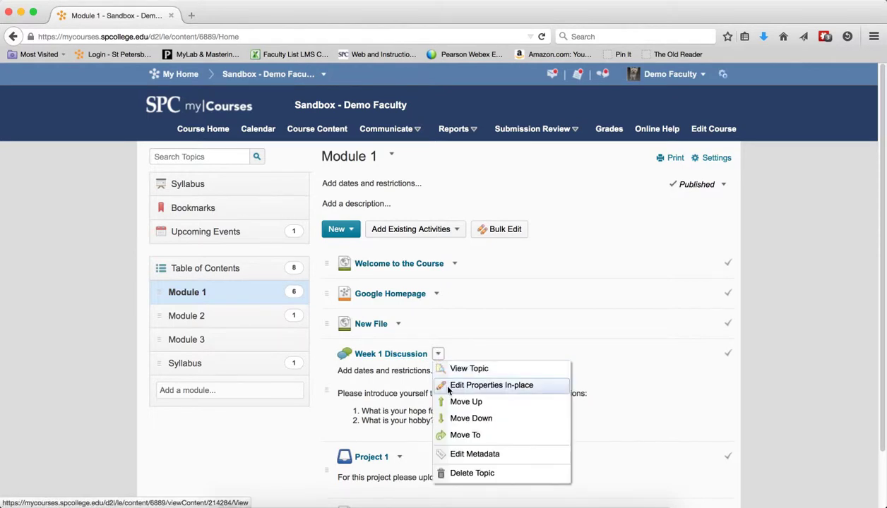
pyautogui.click(480, 386)
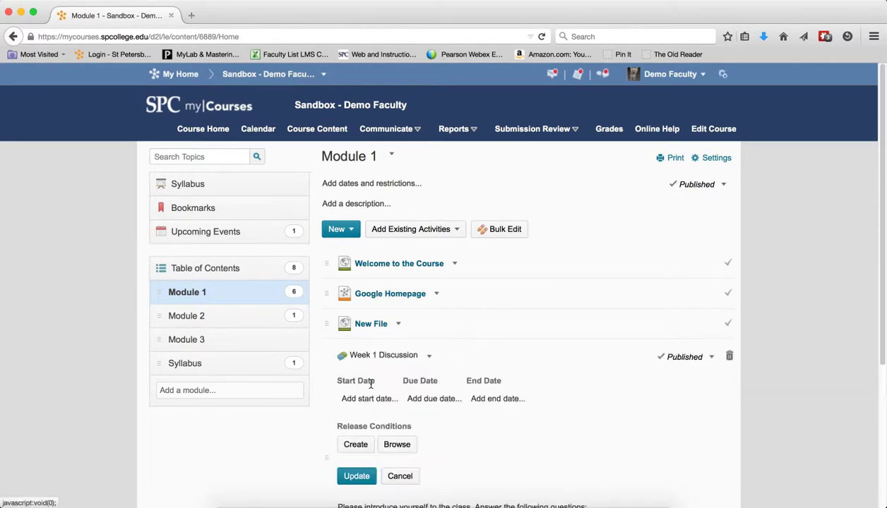
pyautogui.click(370, 399)
pyautogui.click(376, 399)
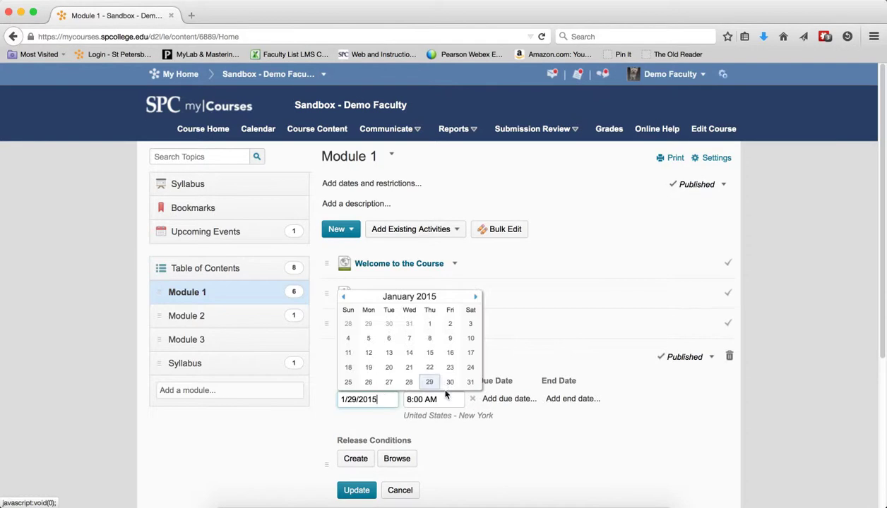
pyautogui.click(470, 382)
pyautogui.click(598, 399)
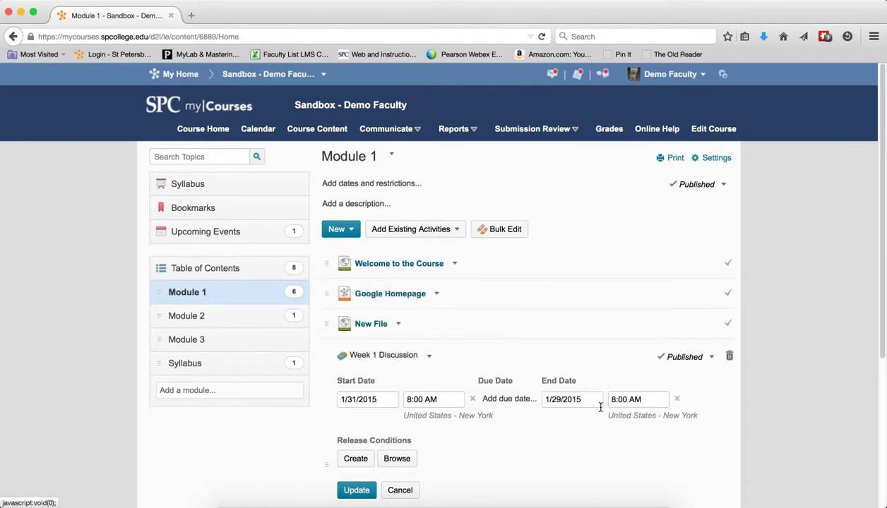
pyautogui.click(588, 400)
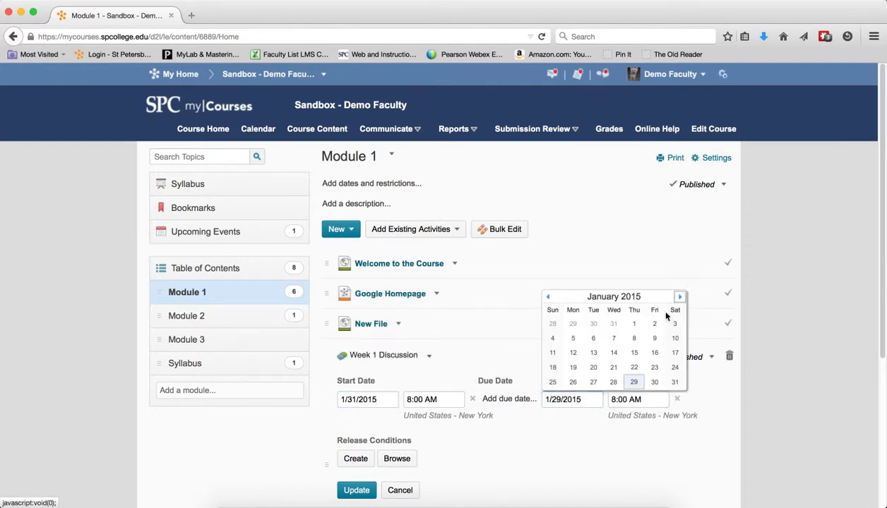
pyautogui.click(680, 296)
pyautogui.click(573, 324)
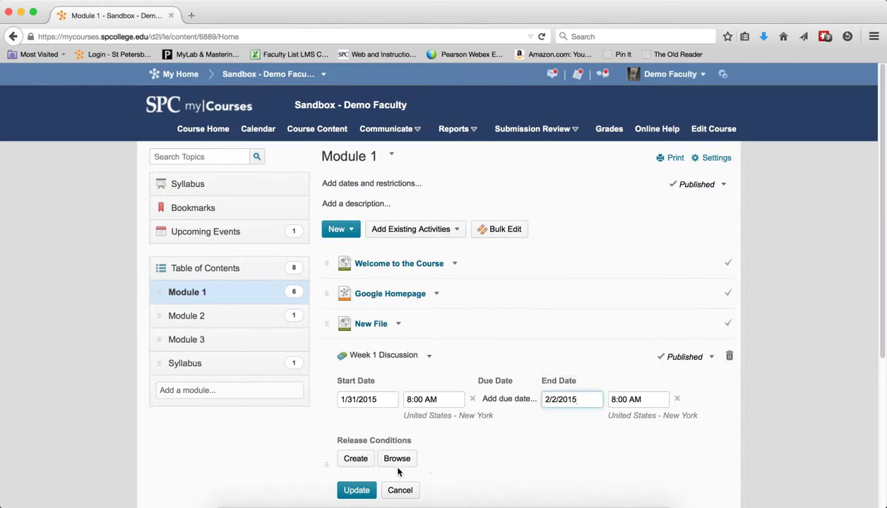
pyautogui.click(356, 490)
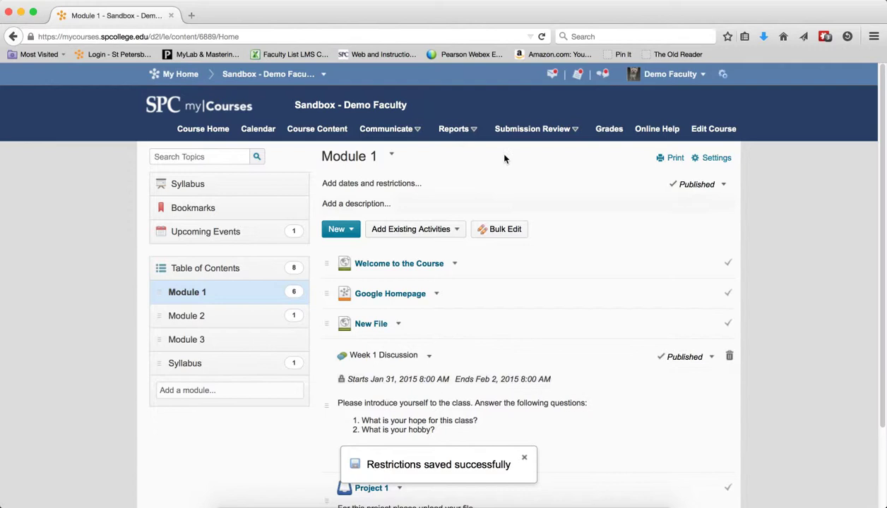
# Go to Submission Review > Discussions to see Week 1 Discussion's Jan 31–Feb 2 dates.
pyautogui.click(537, 128)
pyautogui.click(528, 153)
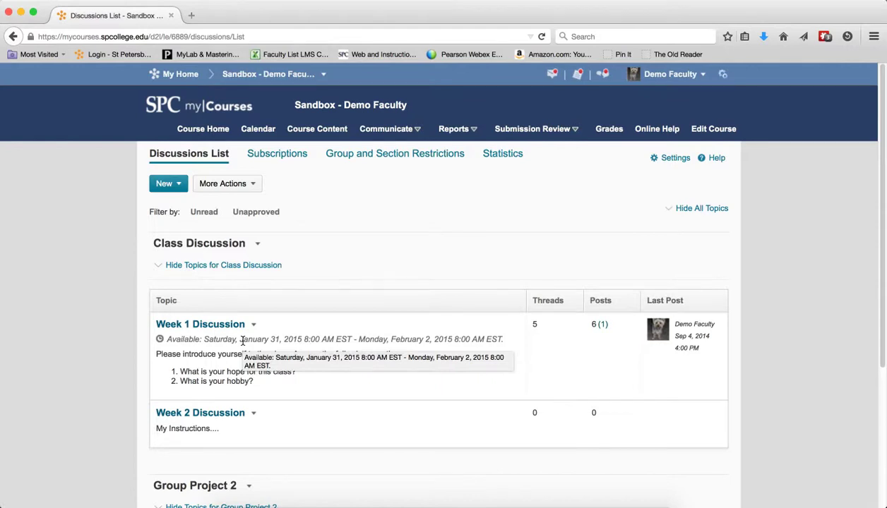
# View Module 1 as a student and check that Week 1 Discussion is locked until Jan 31.
pyautogui.click(318, 128)
pyautogui.click(688, 75)
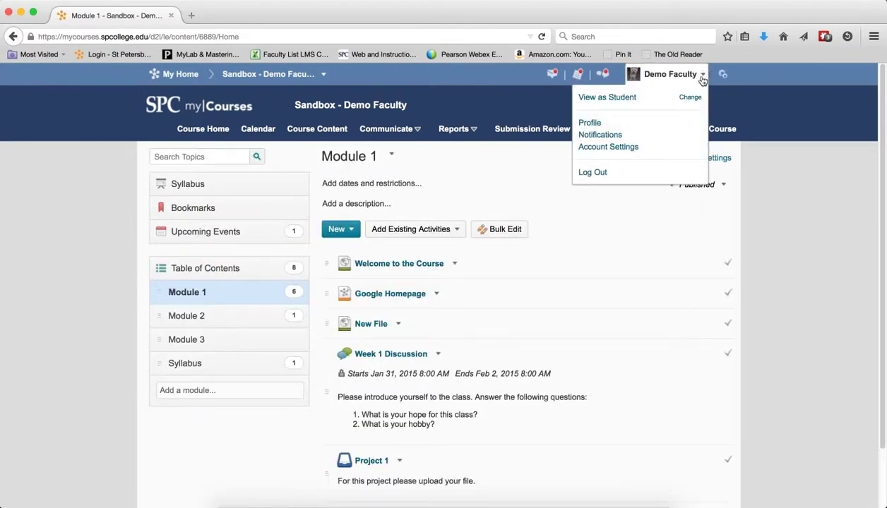
pyautogui.click(627, 98)
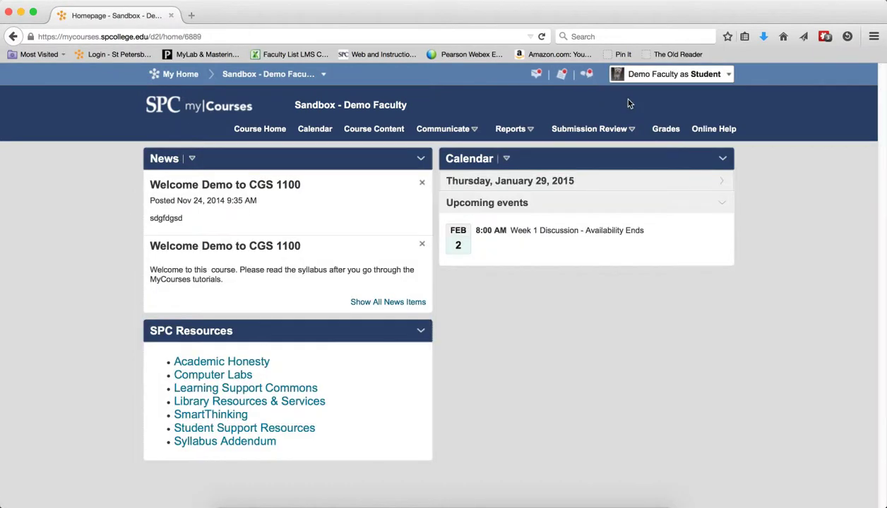
pyautogui.click(376, 129)
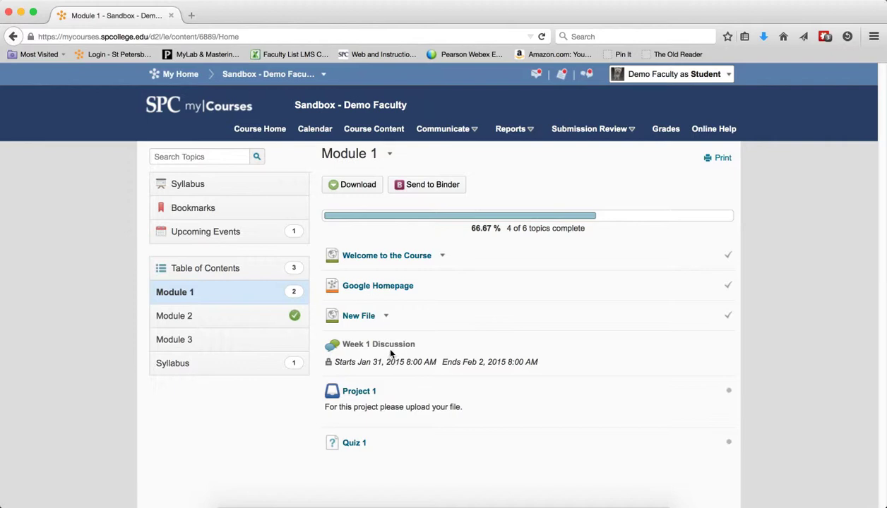
pyautogui.tripleClick(390, 346)
# Open the student Discussions List via Submission Review > Discussions, showing only Week 2 Discussion.
pyautogui.click(582, 132)
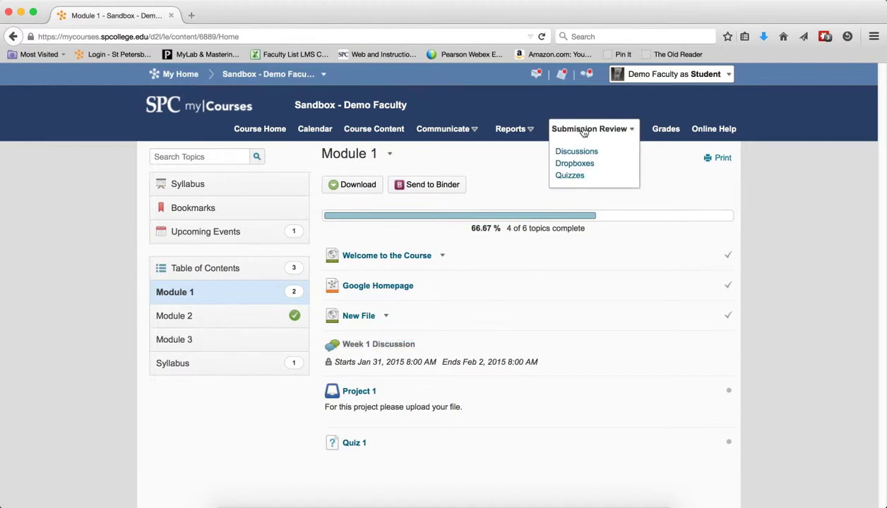
pyautogui.click(577, 152)
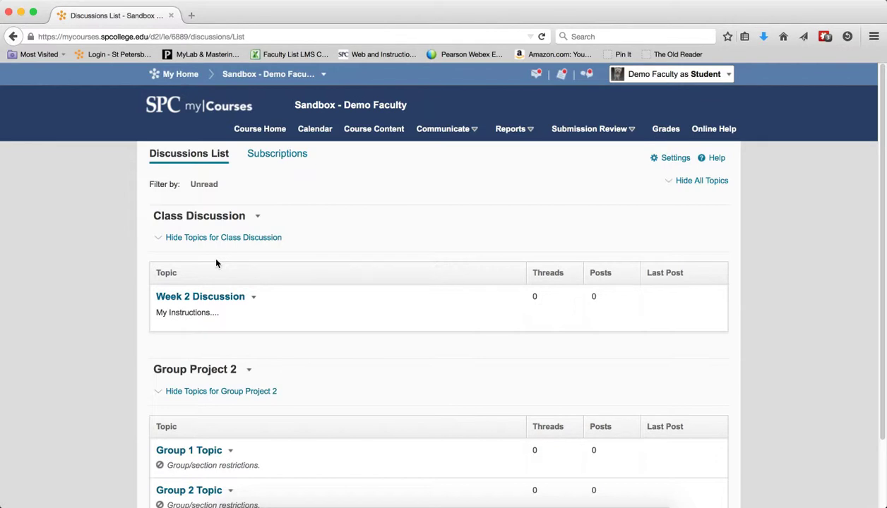
# Leave student view and return to the faculty Course Content page.
pyautogui.click(727, 77)
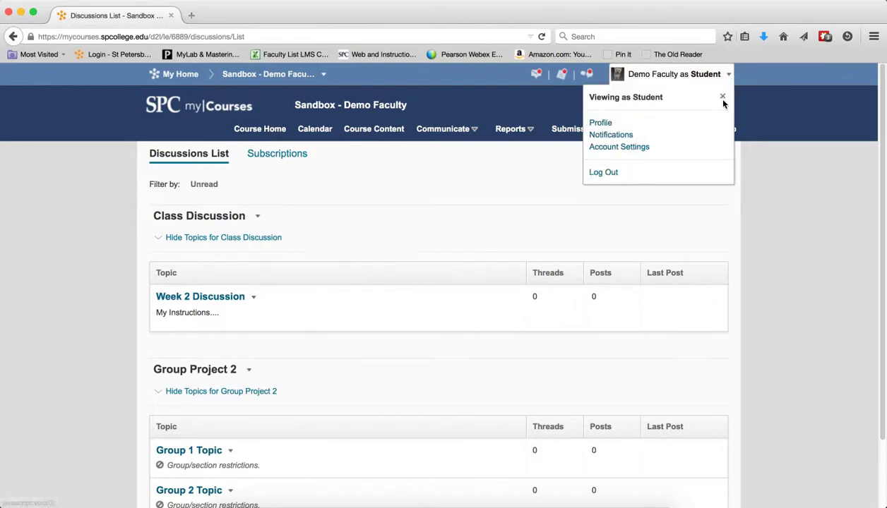
pyautogui.click(723, 96)
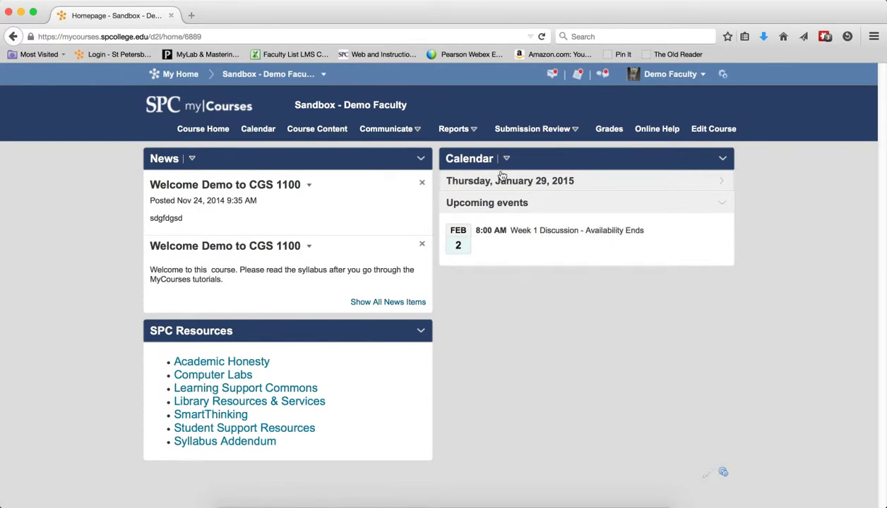
pyautogui.click(328, 132)
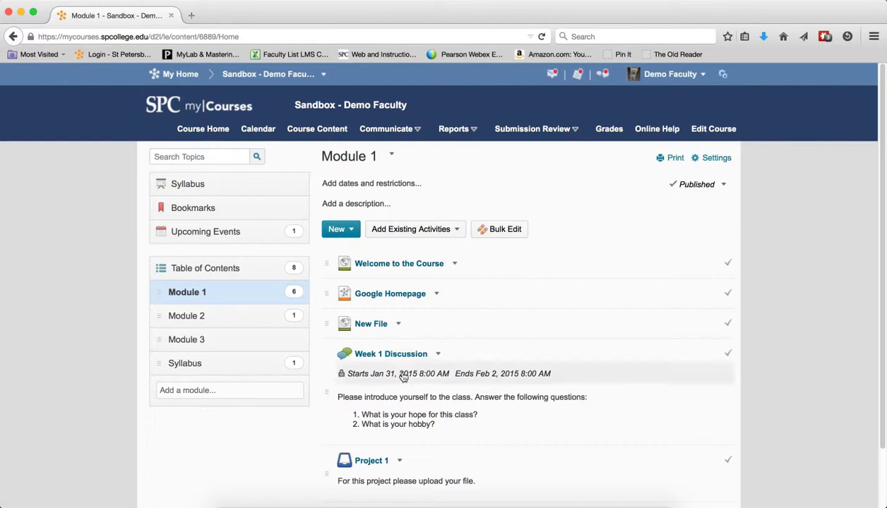
# Clear Week 1 Discussion's start and end dates and update its restrictions.
pyautogui.click(400, 372)
pyautogui.click(391, 388)
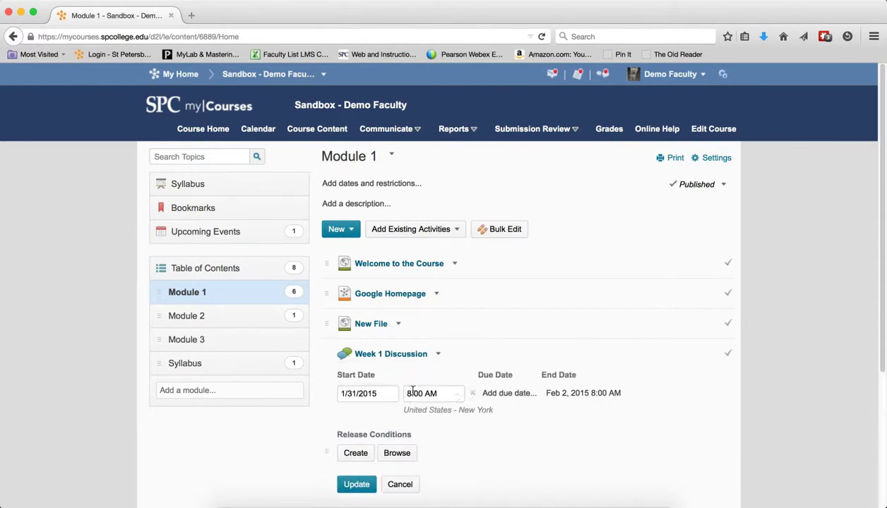
pyautogui.click(480, 397)
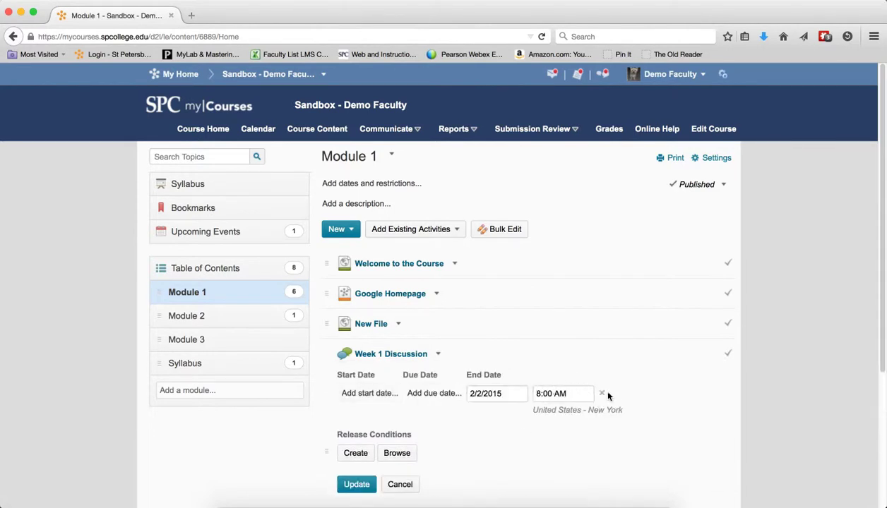
pyautogui.click(602, 396)
pyautogui.click(353, 483)
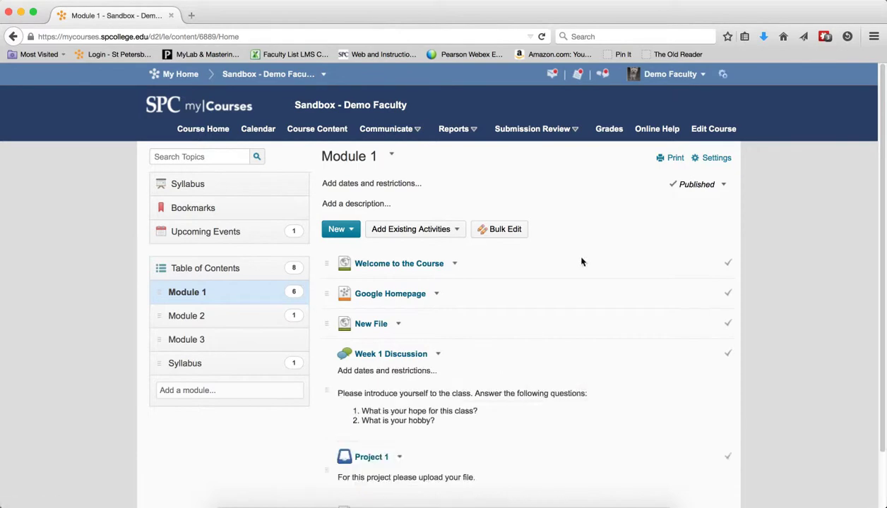
# Open Edit Topic for Week 1 Discussion from the Discussions List and scroll to Locking Options.
pyautogui.click(562, 133)
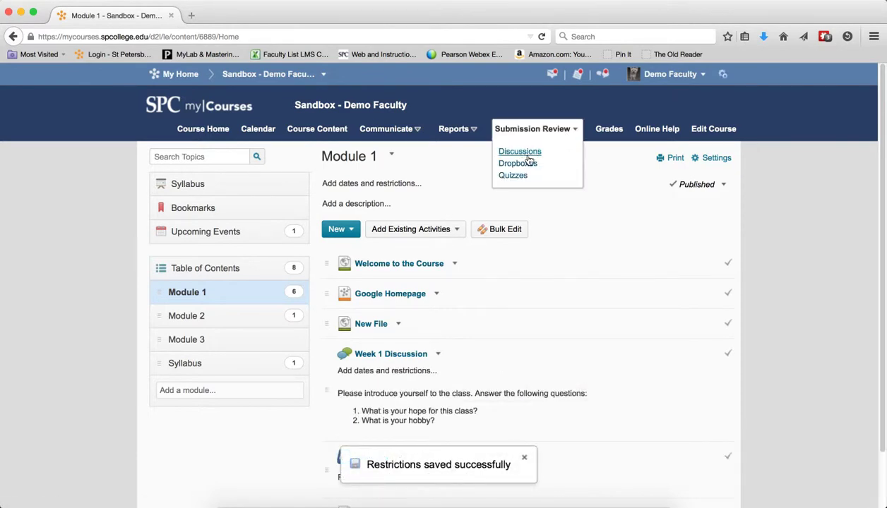
pyautogui.click(526, 156)
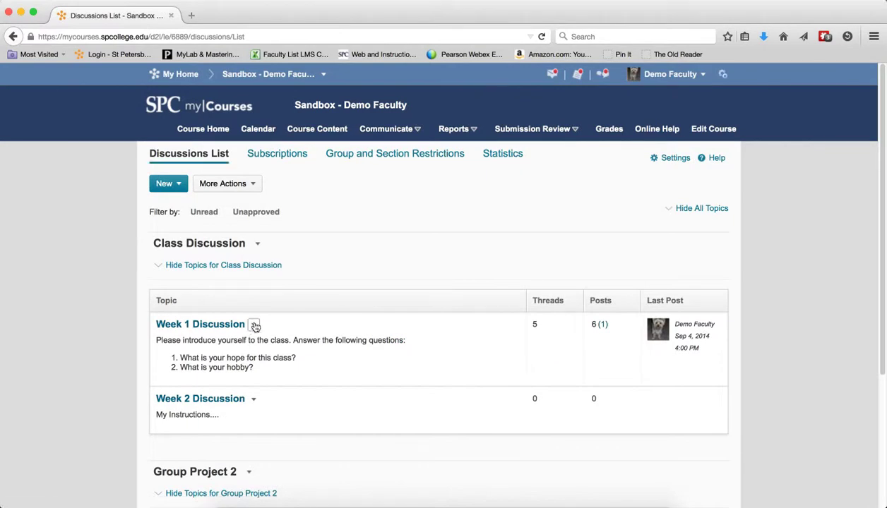
pyautogui.click(253, 324)
pyautogui.click(267, 355)
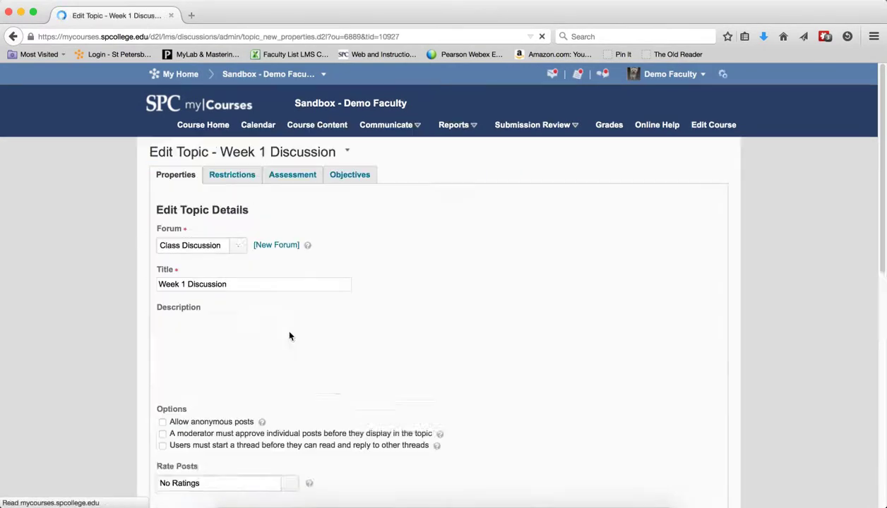
pyautogui.scroll(-5, 289, 336)
pyautogui.scroll(-5, 308, 332)
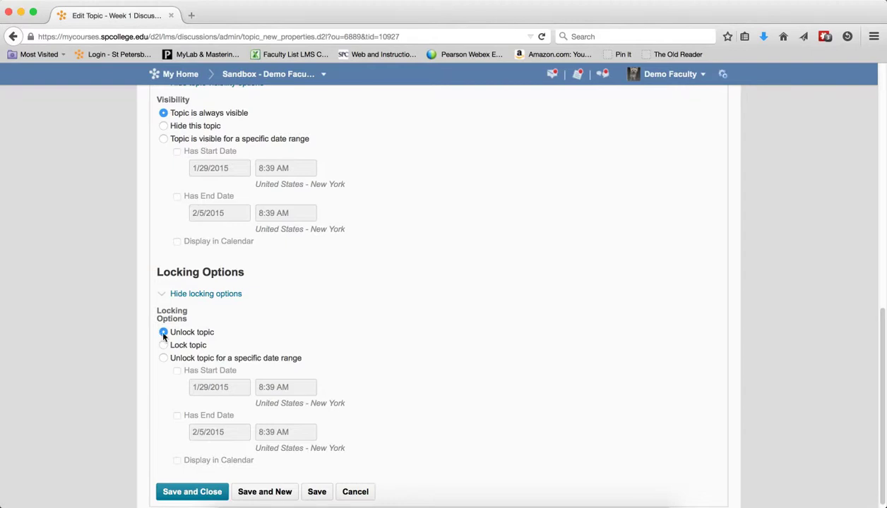
# Unlock the topic only from Jan 31 to Feb 5, 2015, display it in the calendar, and save.
pyautogui.click(163, 359)
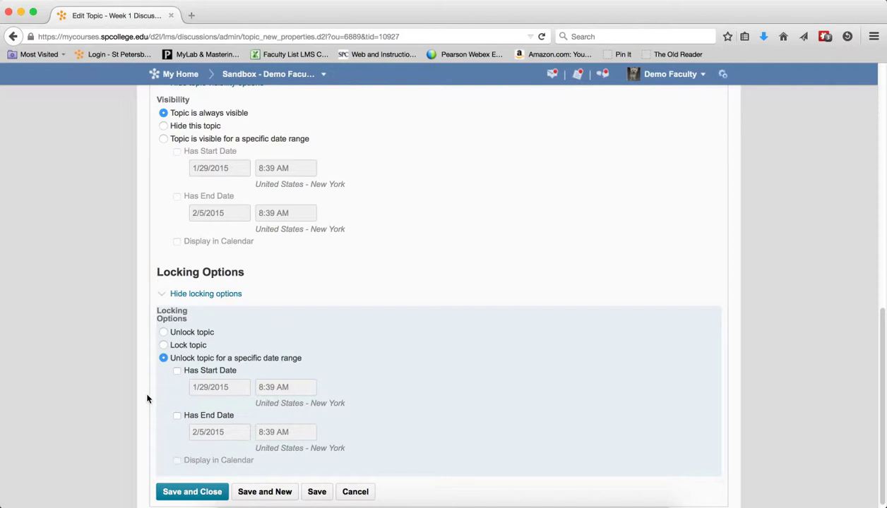
pyautogui.click(176, 371)
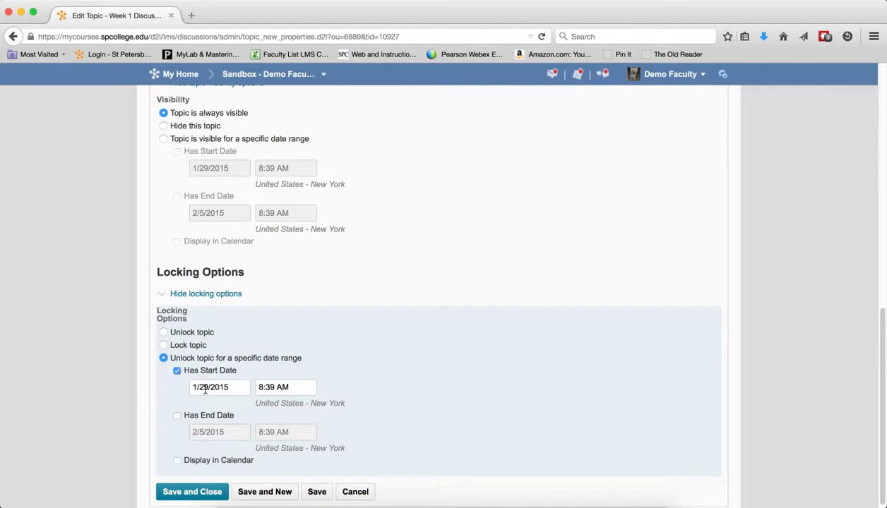
pyautogui.click(216, 387)
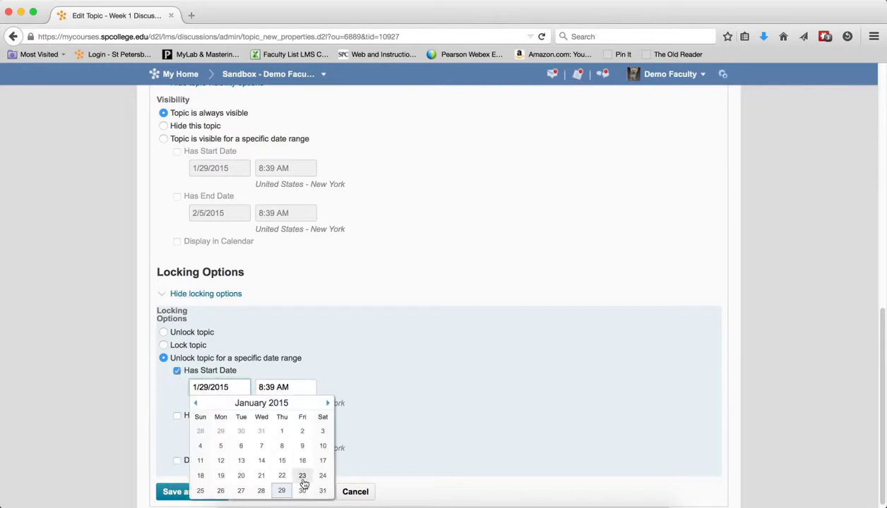
pyautogui.click(322, 491)
pyautogui.click(177, 416)
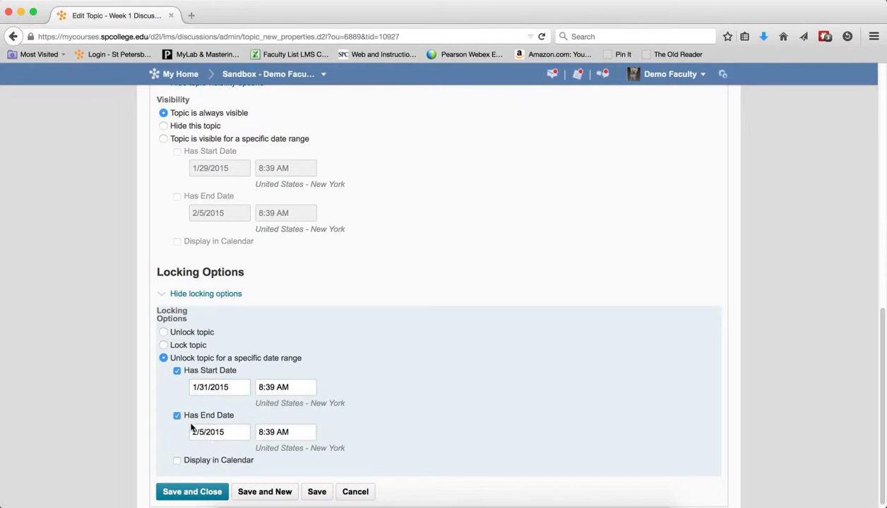
pyautogui.click(225, 432)
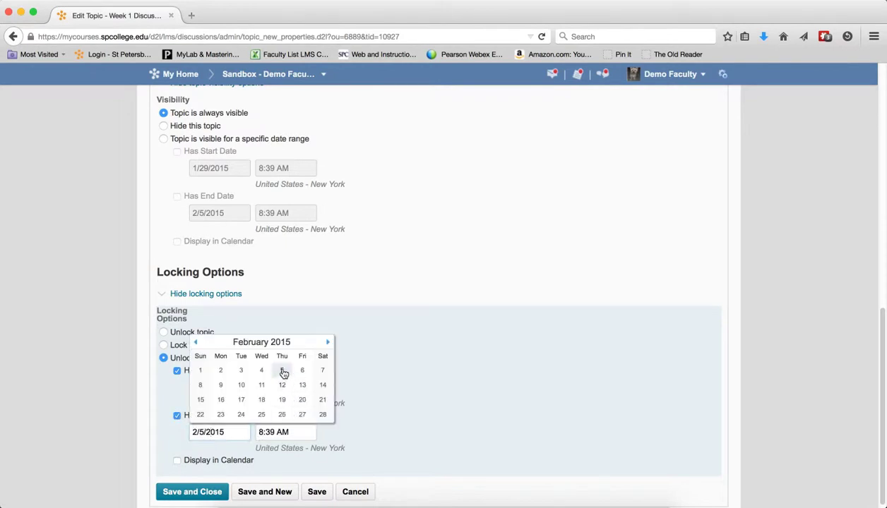
pyautogui.click(283, 371)
pyautogui.click(177, 461)
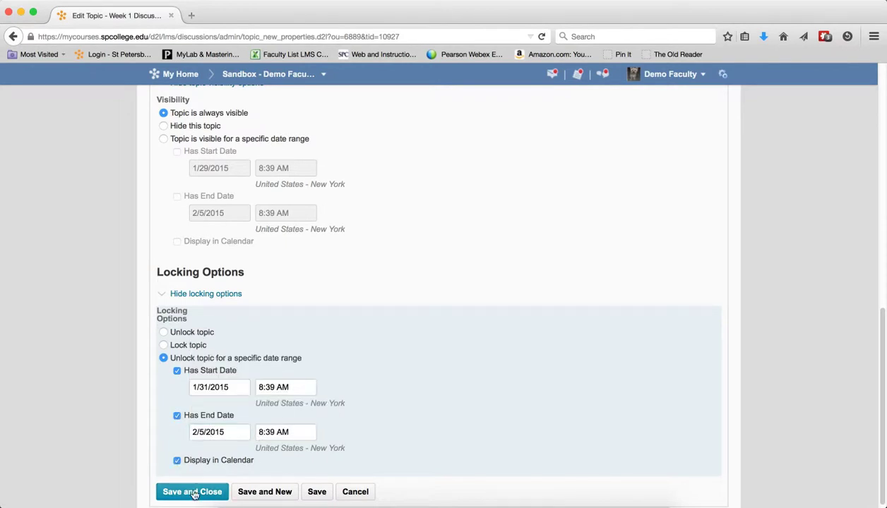
pyautogui.click(187, 492)
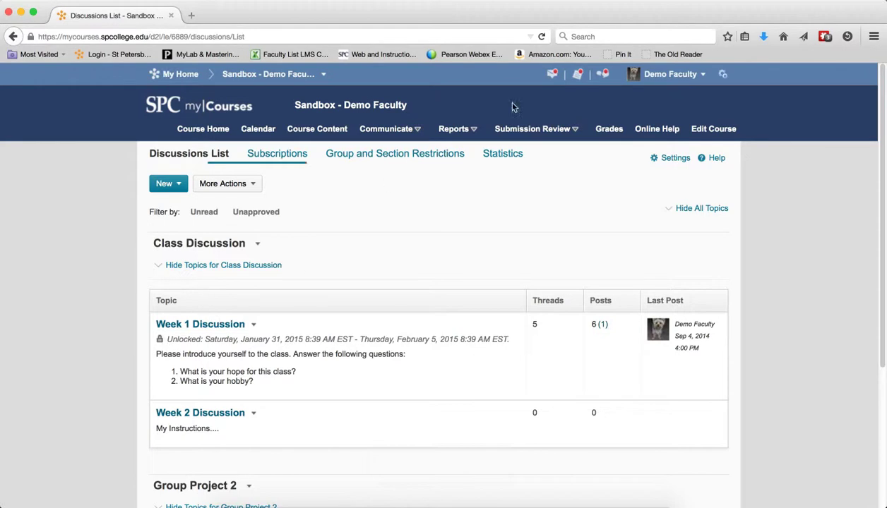
# Switch to View as Student and open Week 1 Discussion from Module 1 course content.
pyautogui.click(671, 74)
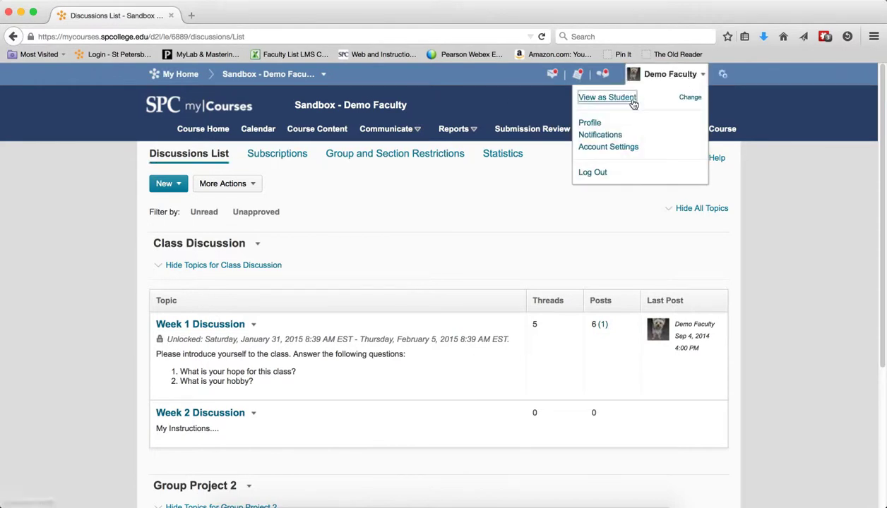
pyautogui.click(633, 101)
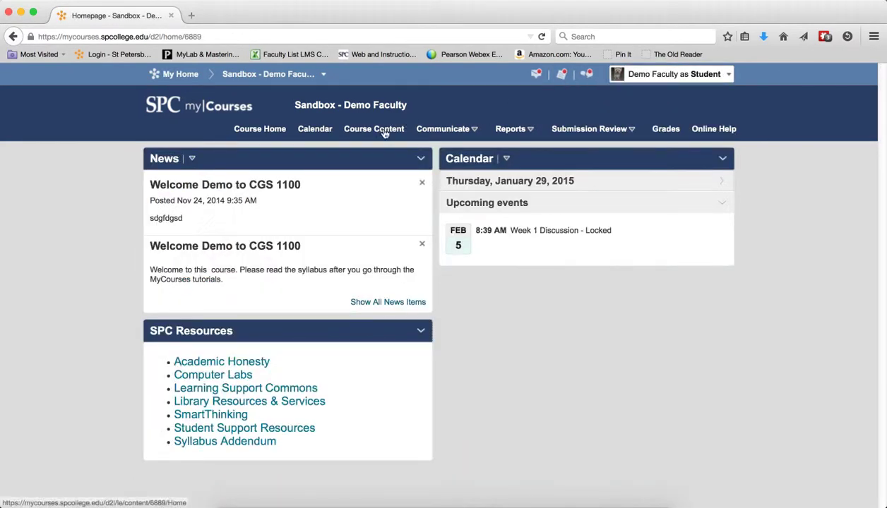
pyautogui.click(384, 133)
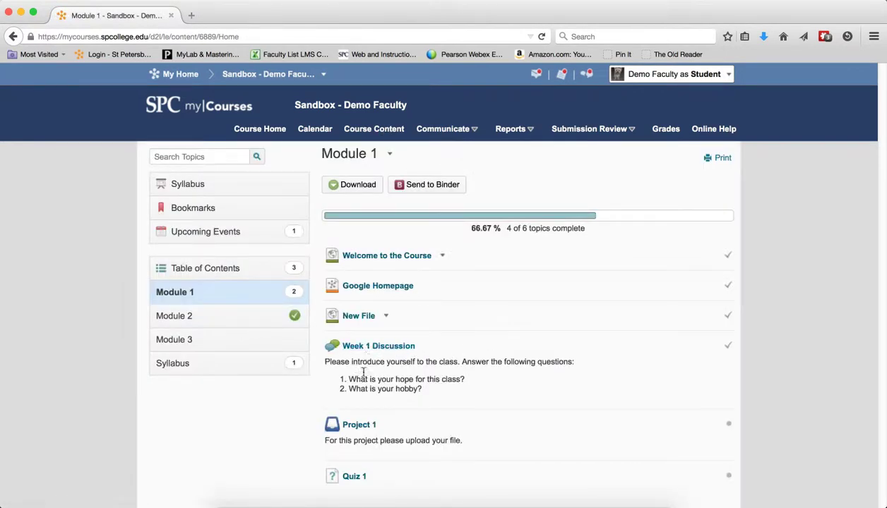
pyautogui.click(368, 347)
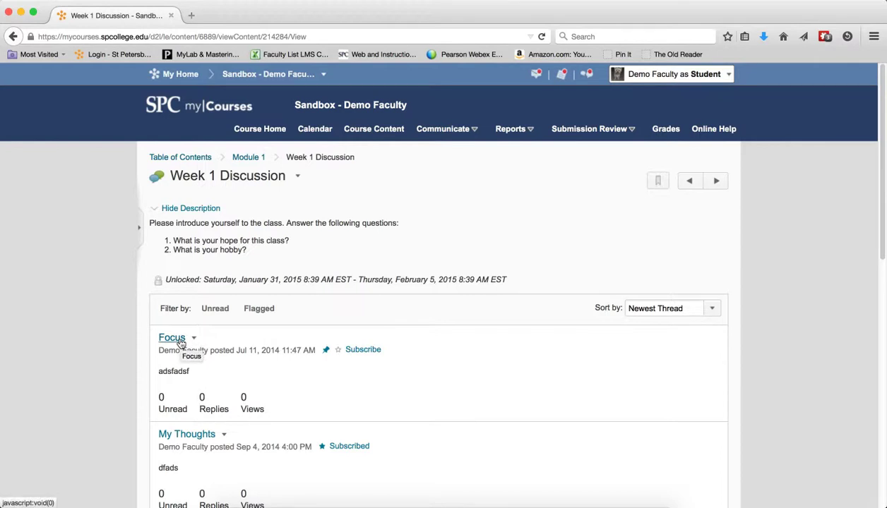
# Open Week 1 Discussion from the student's Discussions List under Submission Review > Discussions.
pyautogui.click(576, 138)
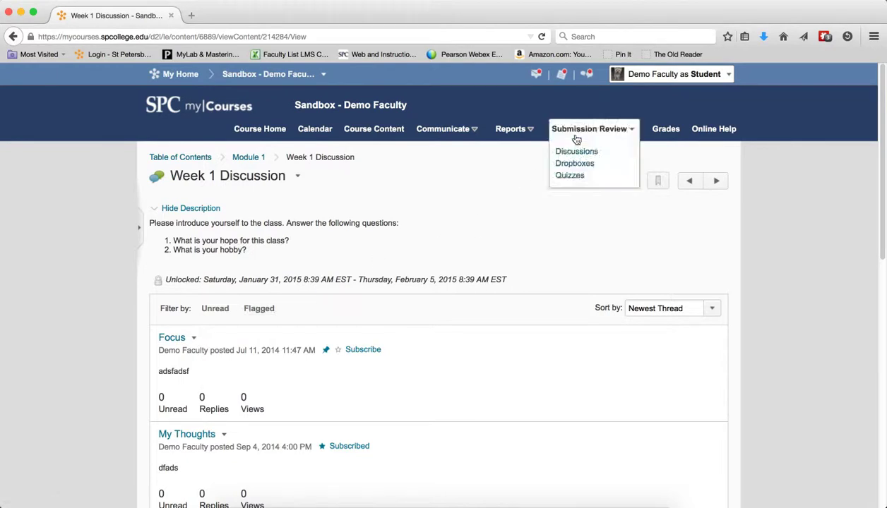
pyautogui.click(573, 151)
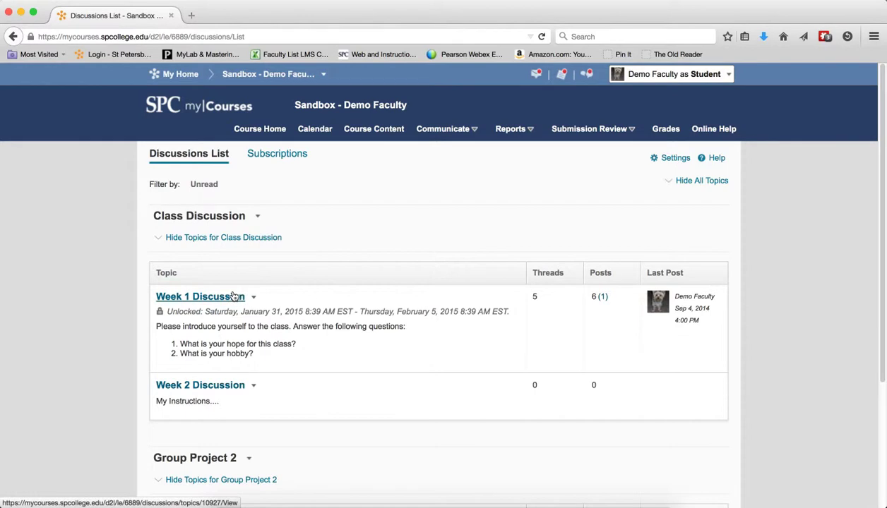
pyautogui.click(235, 297)
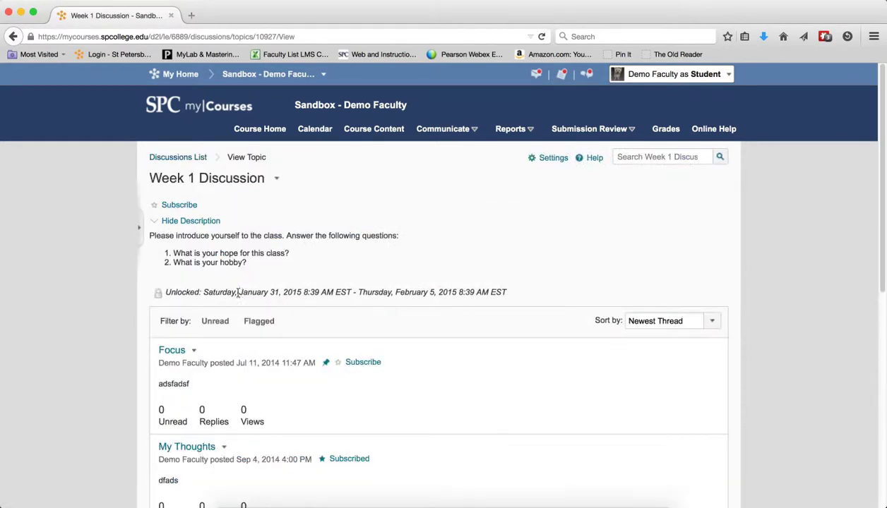